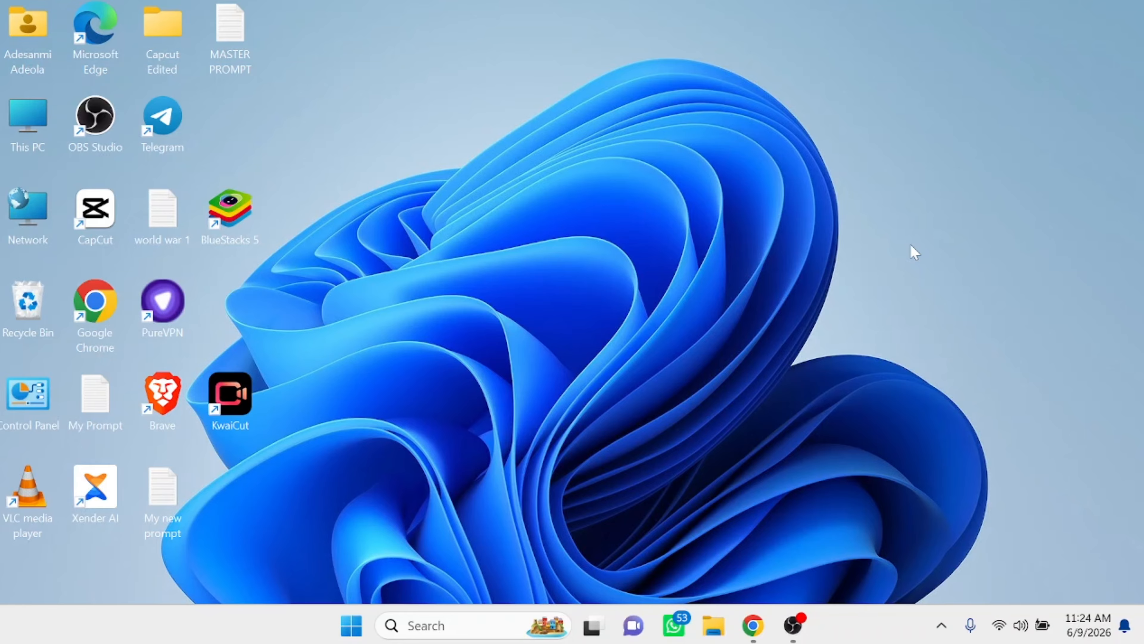
Open Windows Settings and go to the General permissions under Privacy & security
left_click(352, 625)
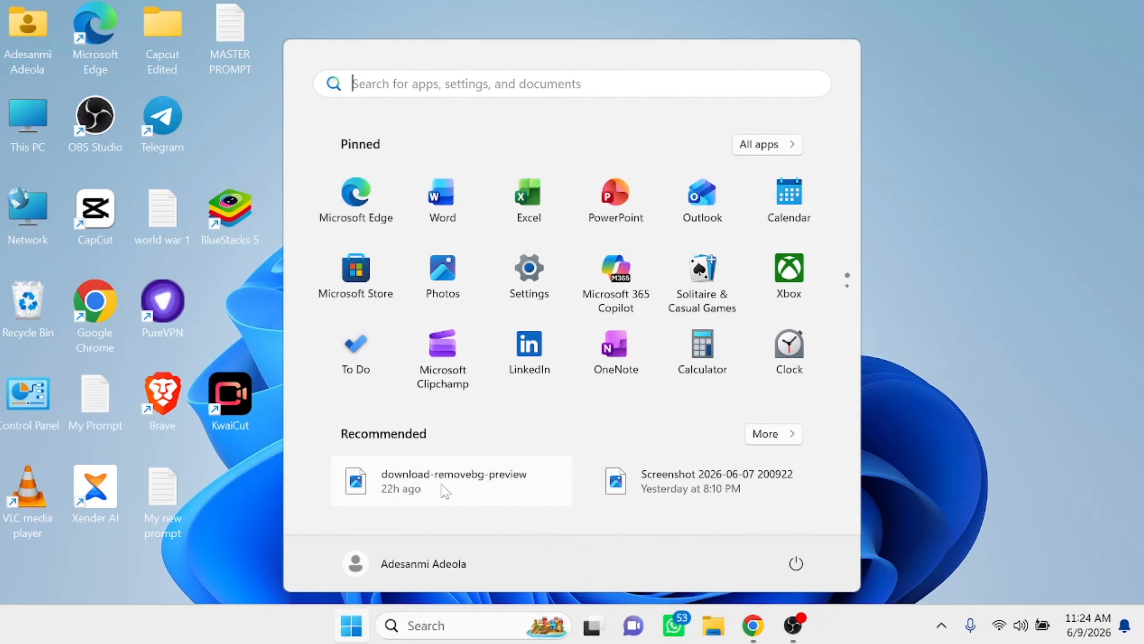
left_click(557, 311)
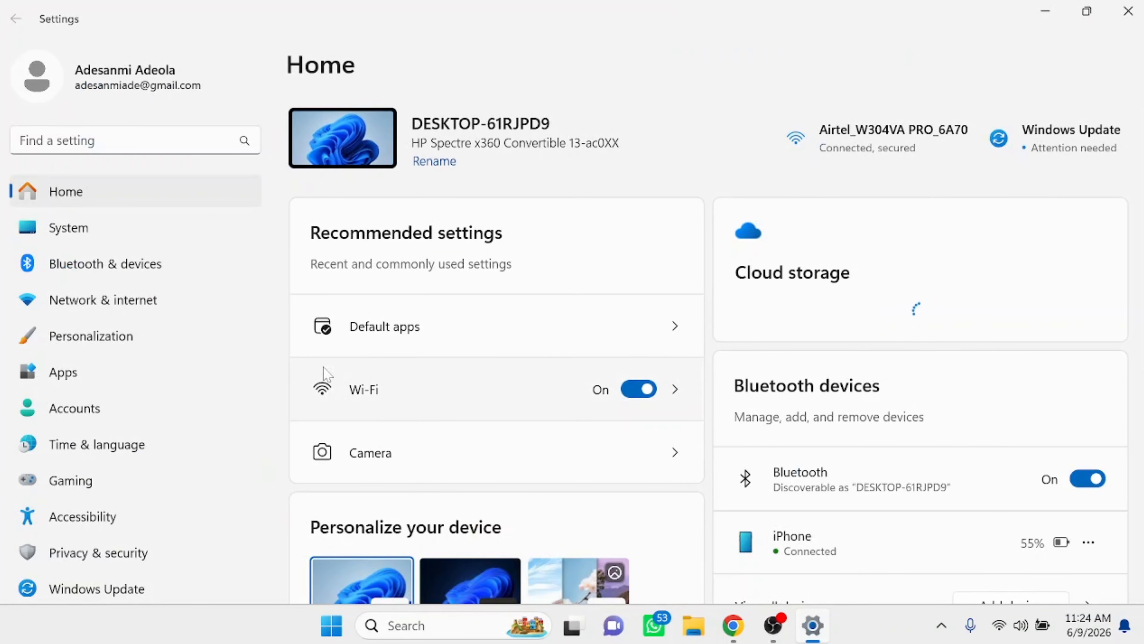
scroll(151, 424, "down", 1)
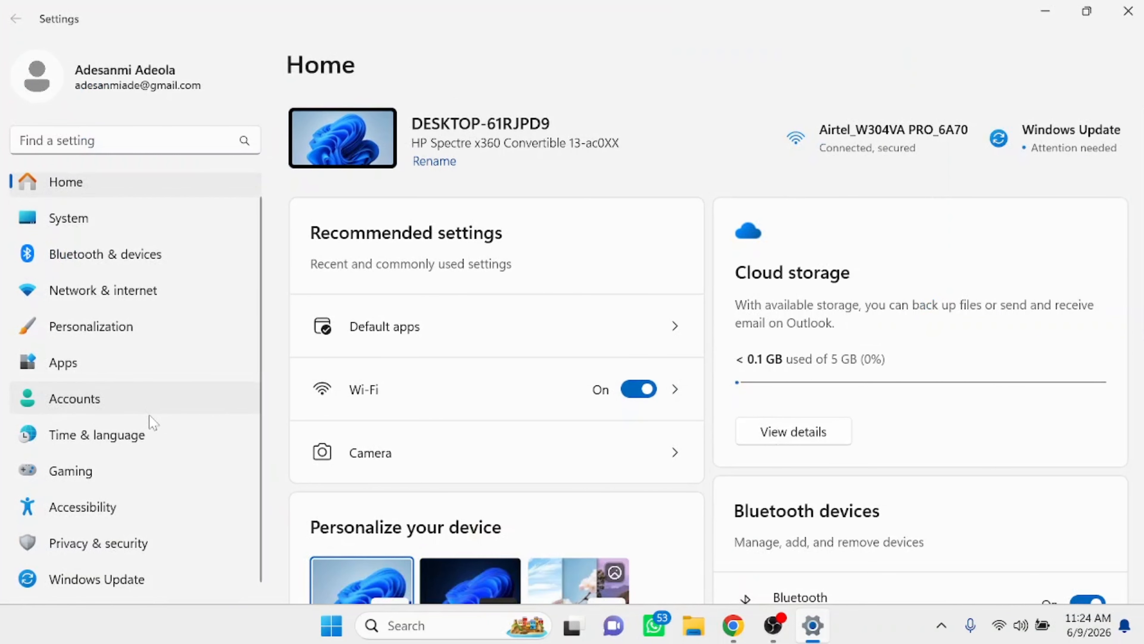
left_click(113, 545)
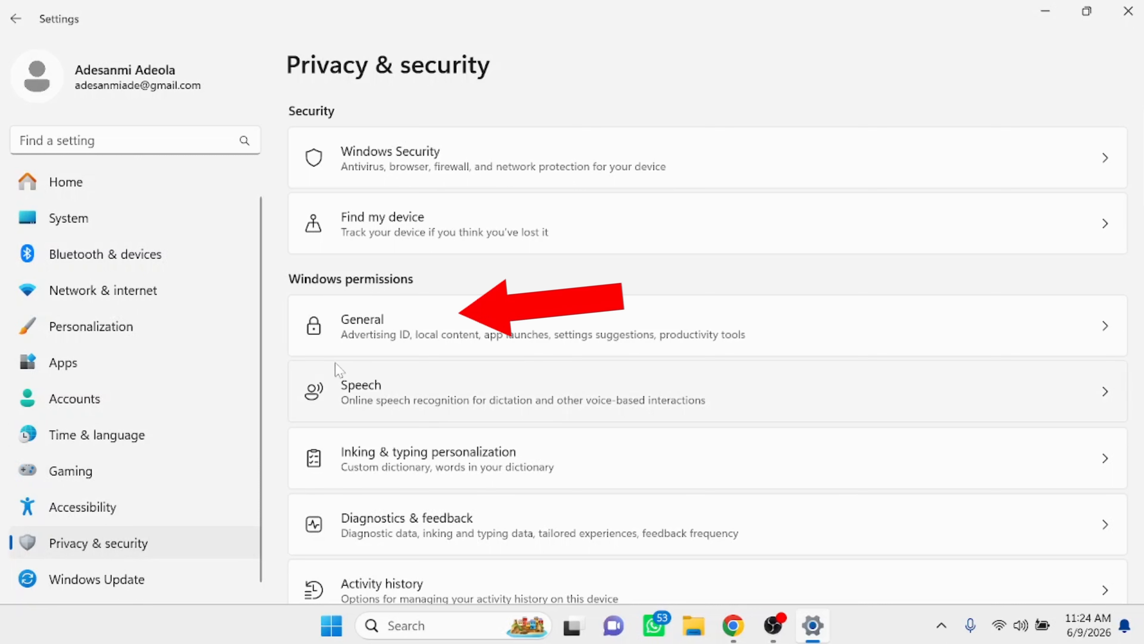
left_click(435, 333)
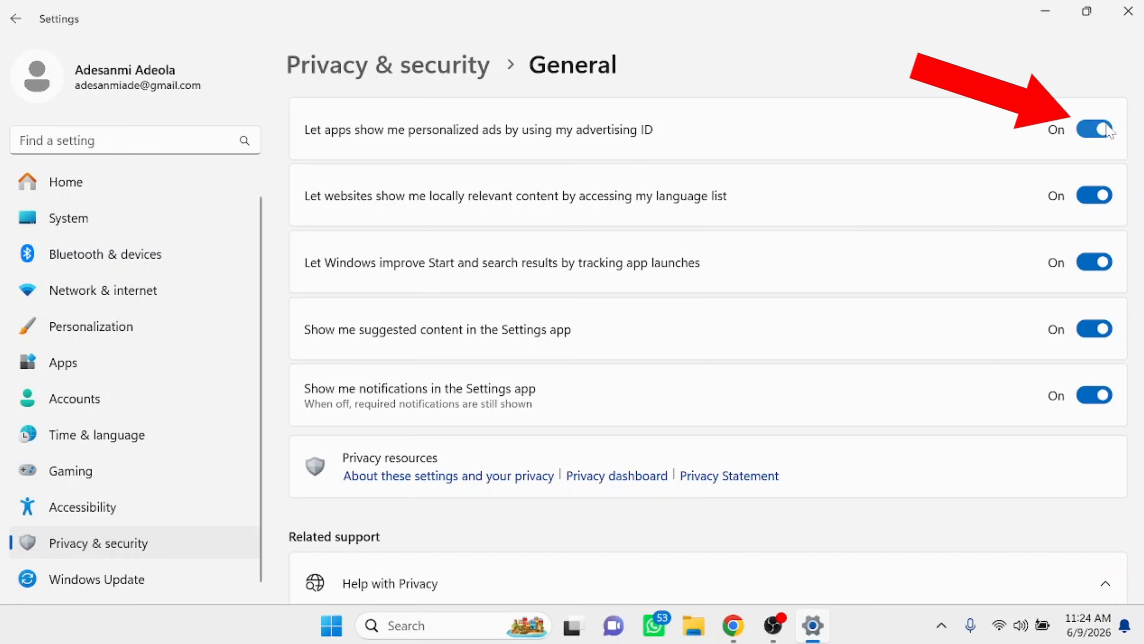
Turn off personalized ads by advertising ID, language-list website content, app launch tracking, suggested content and notifications in Settings
left_click(1099, 130)
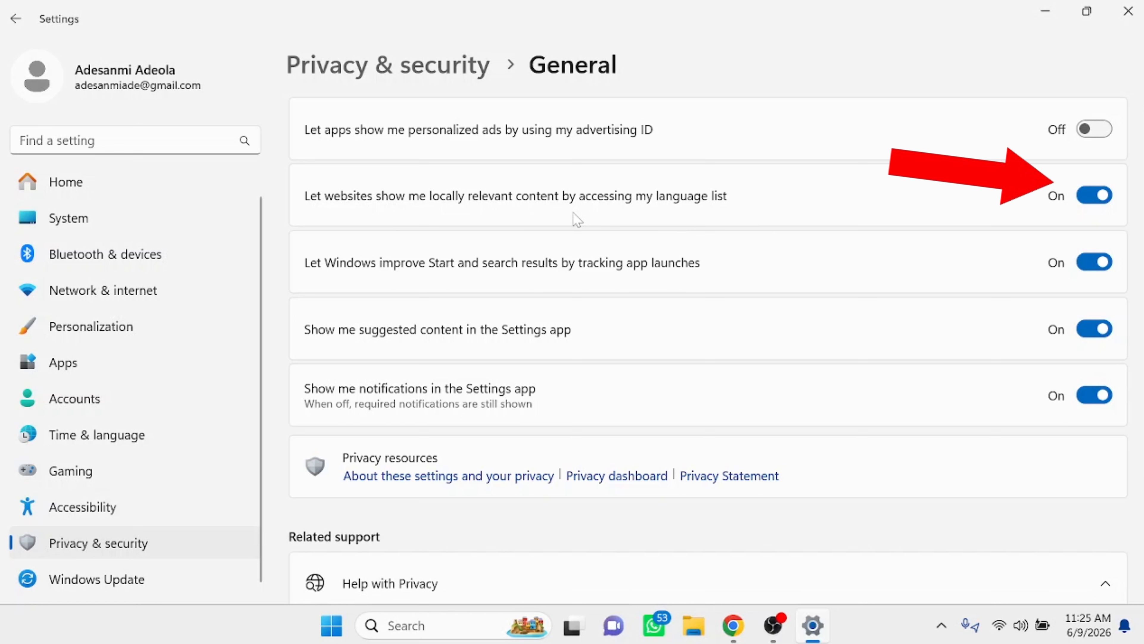
left_click(1104, 203)
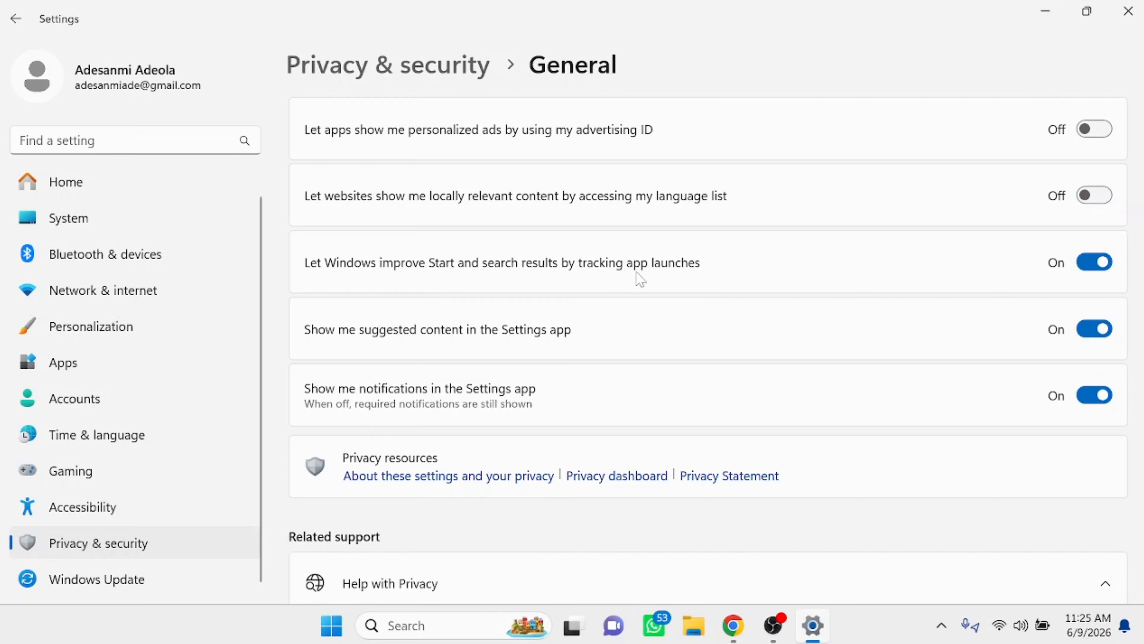
left_click(1100, 270)
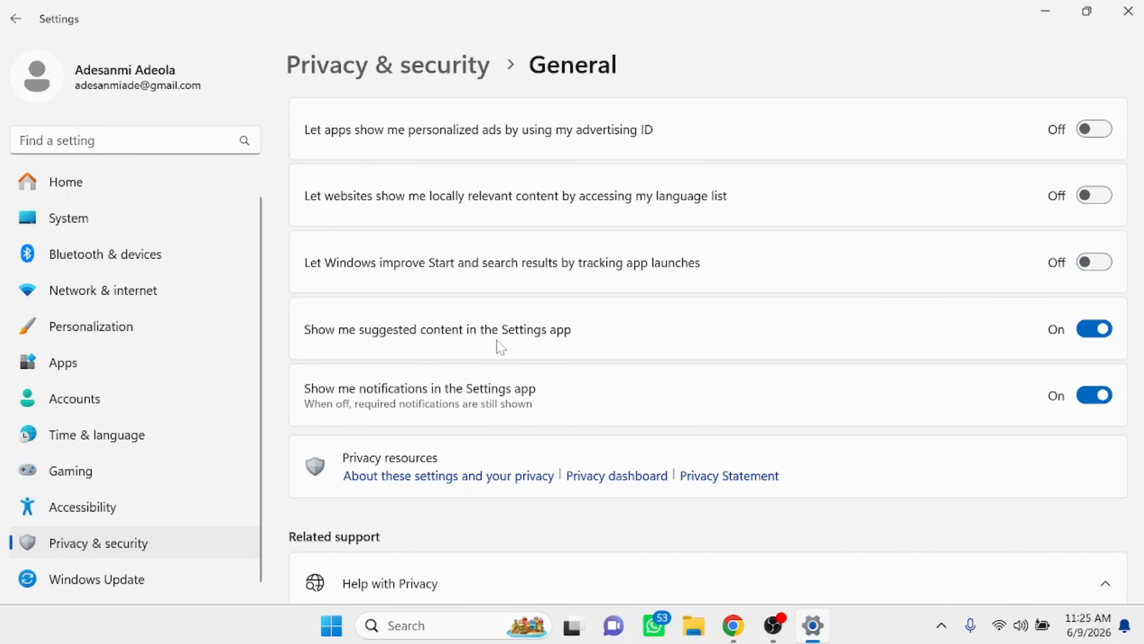
left_click(1099, 331)
left_click(1095, 396)
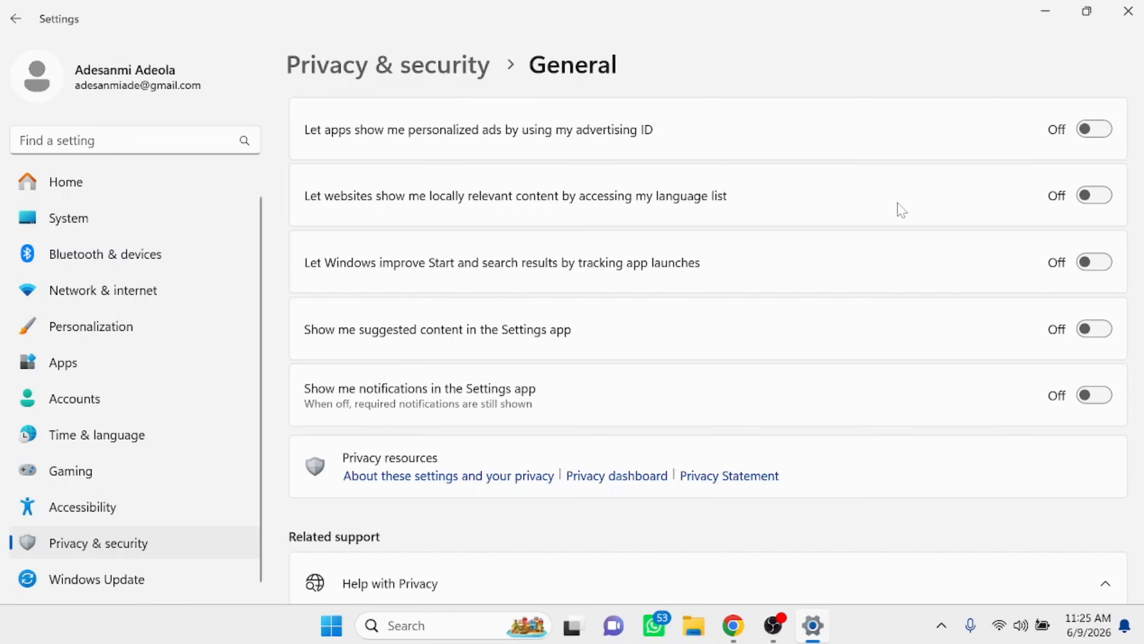
Turn off sending optional diagnostic data in the Diagnostics & feedback settings
left_click(393, 70)
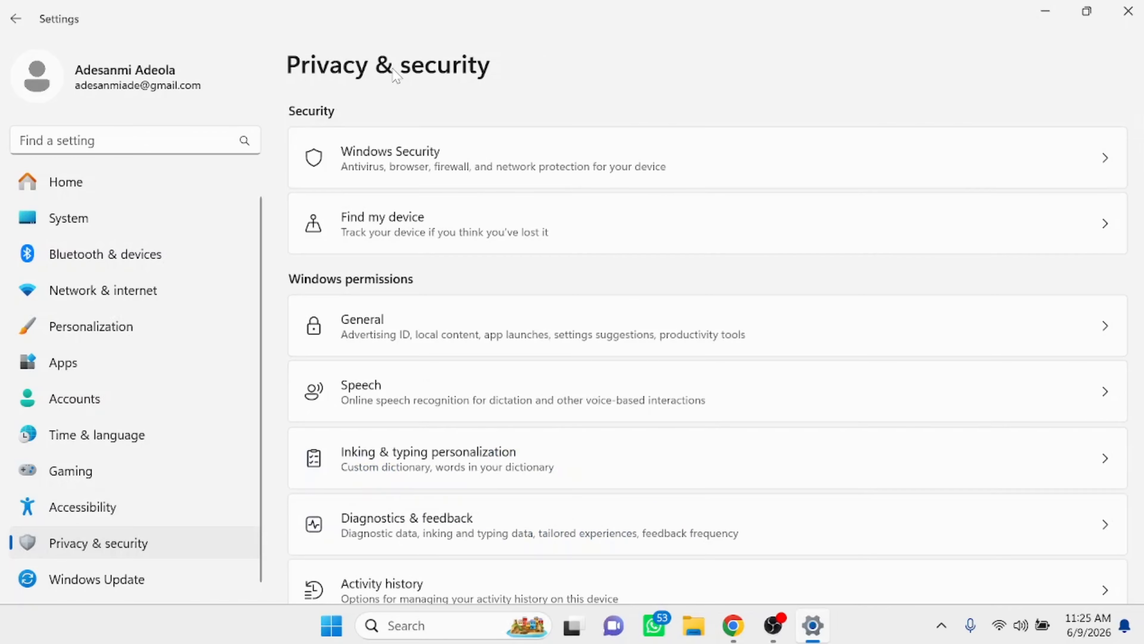
scroll(466, 345, "down", 2)
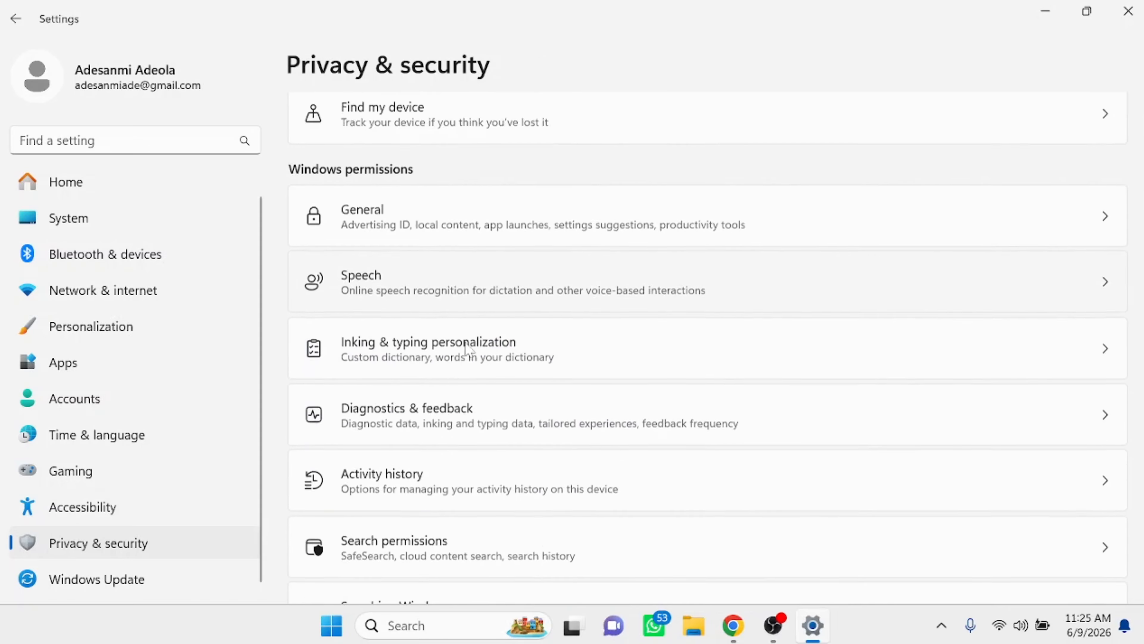
scroll(465, 346, "down", 1)
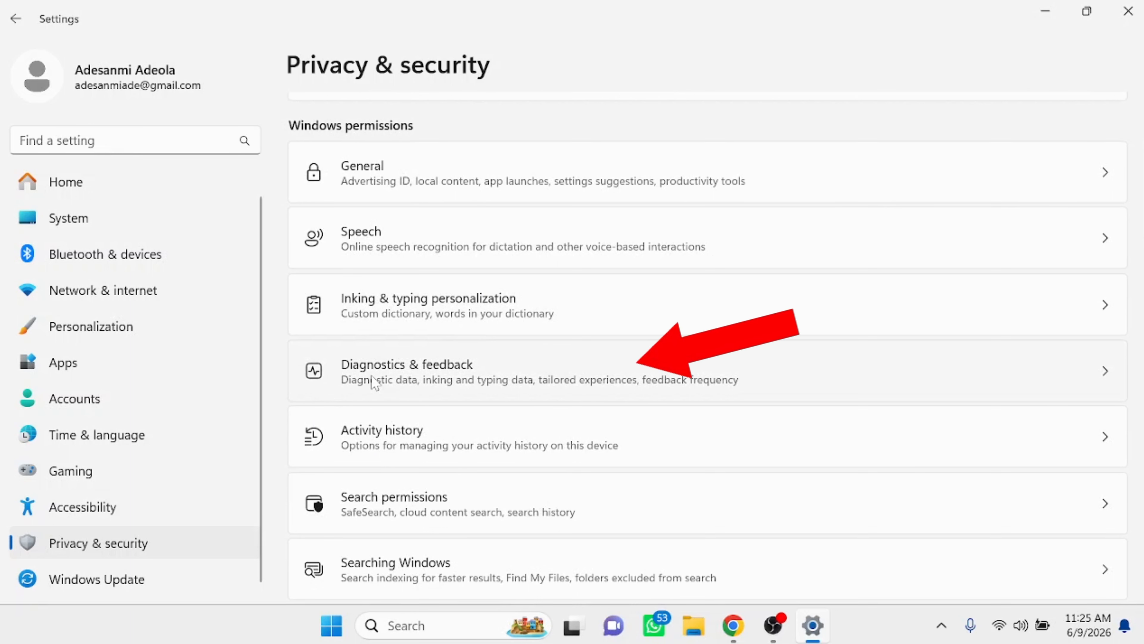
left_click(532, 379)
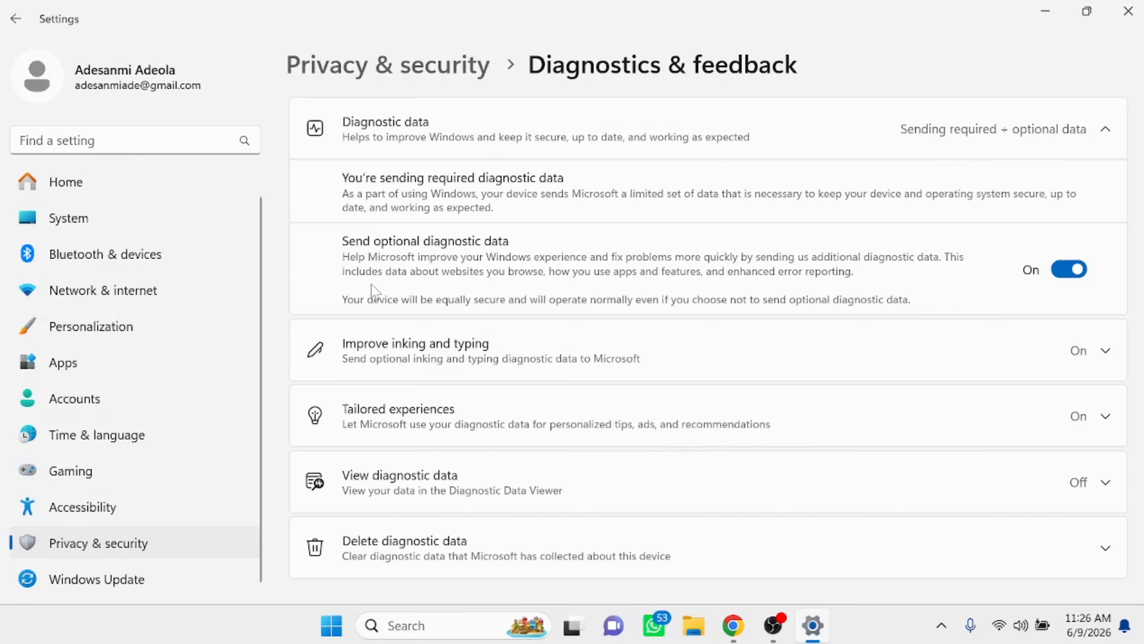
left_click(1077, 270)
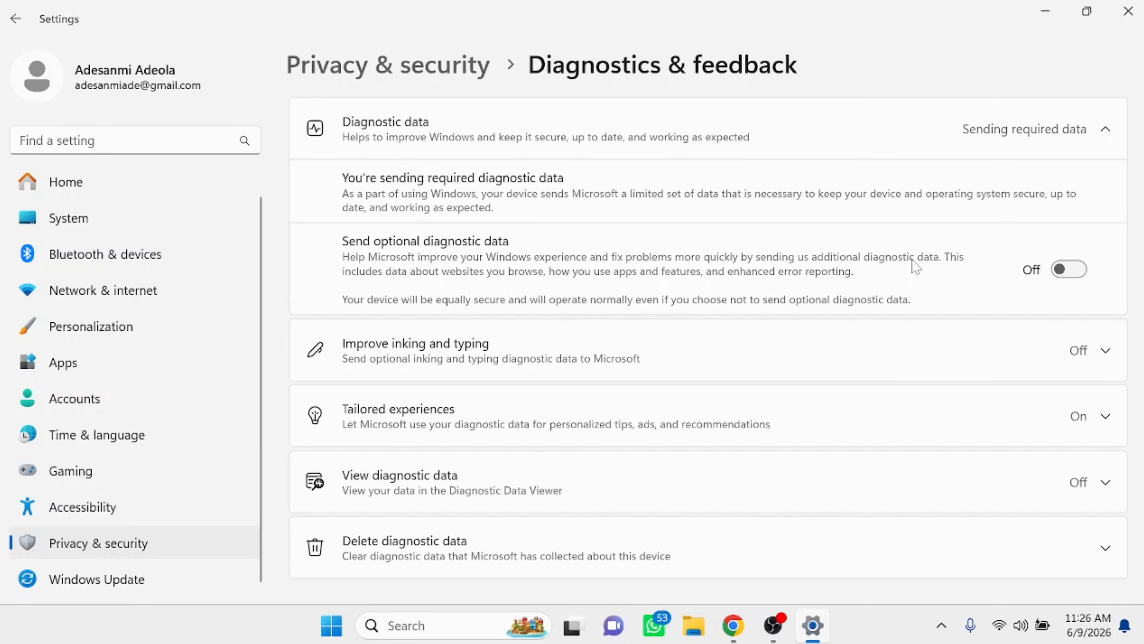
Turn off Tailored experiences so Microsoft does not use diagnostic data for personalized tips, ads and recommendations
scroll(552, 391, "down", 2)
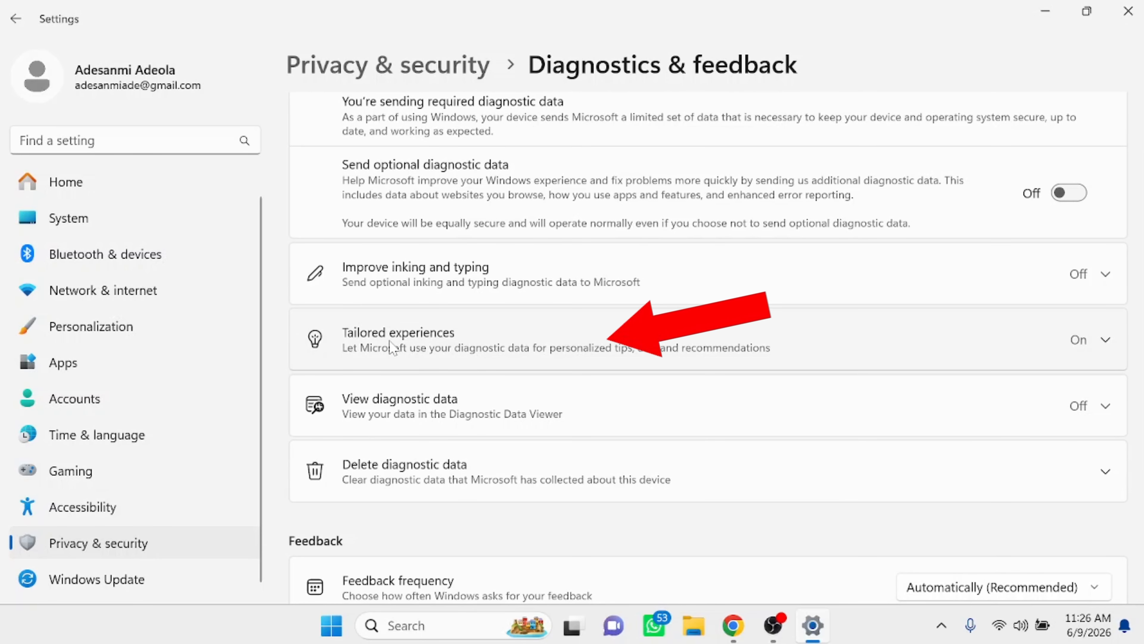
left_click(1108, 345)
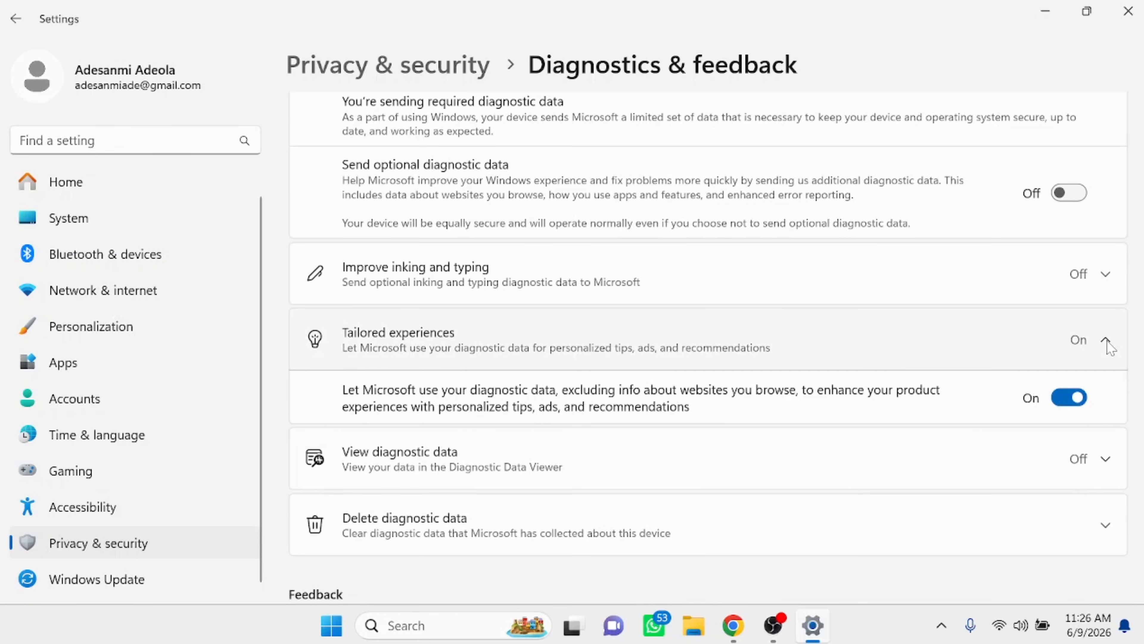
left_click(1080, 399)
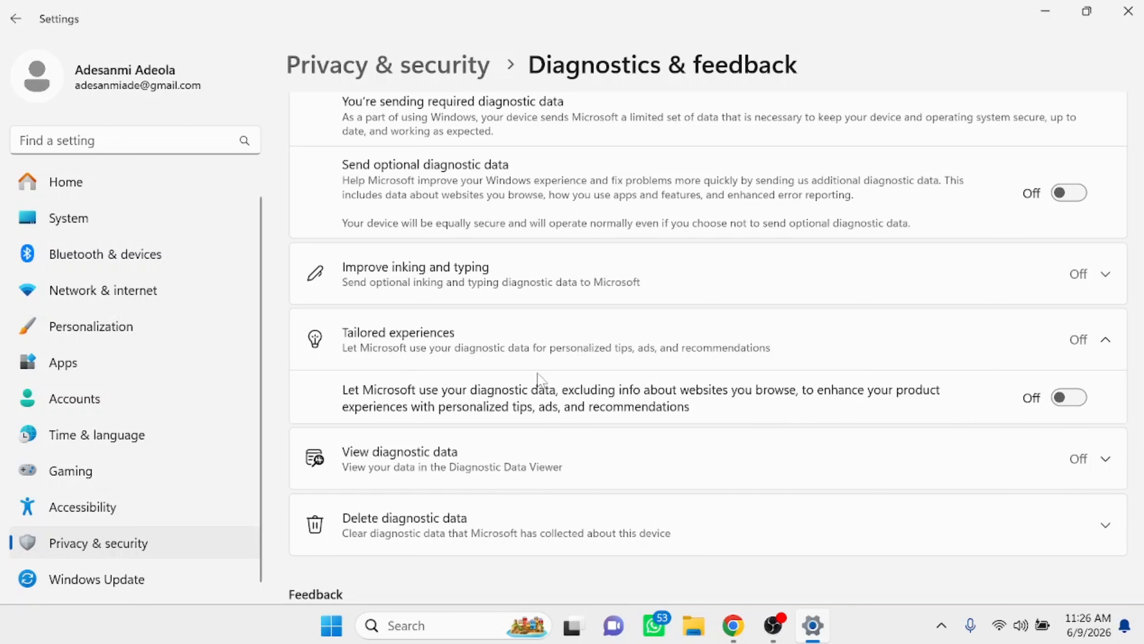
Delete the diagnostic data that Microsoft has collected about this device
scroll(752, 379, "down", 3)
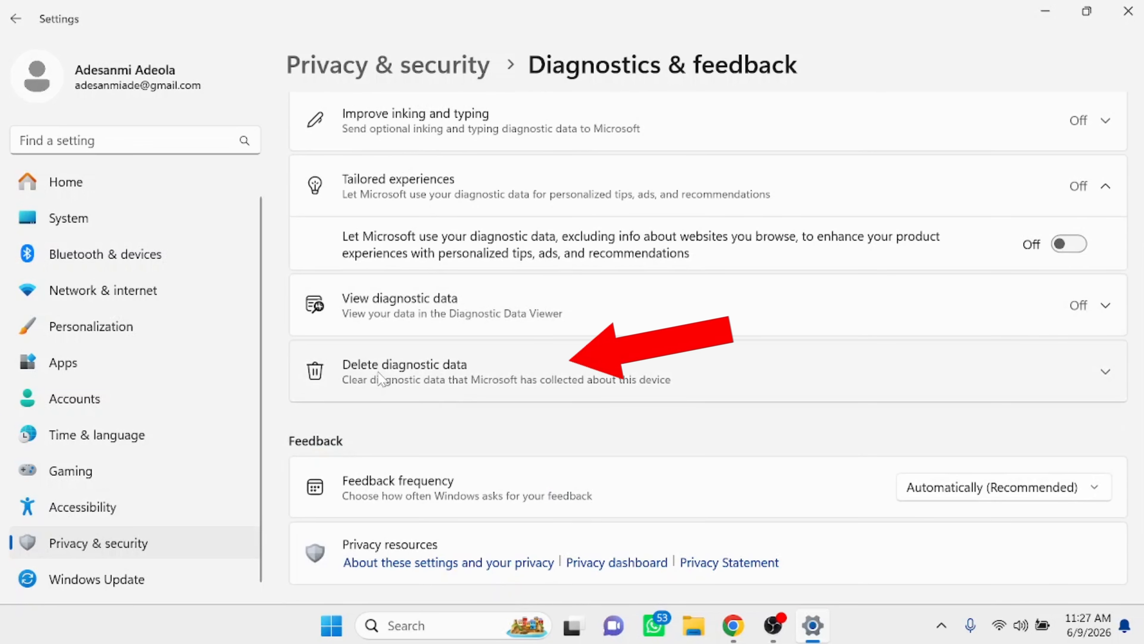
left_click(1104, 374)
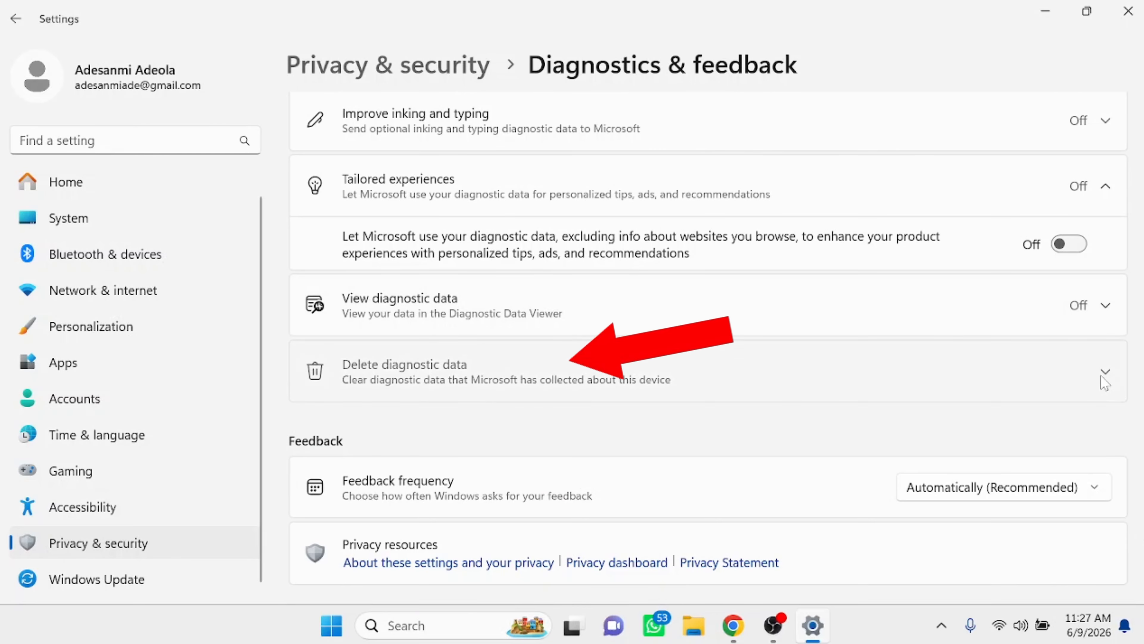
left_click(1049, 437)
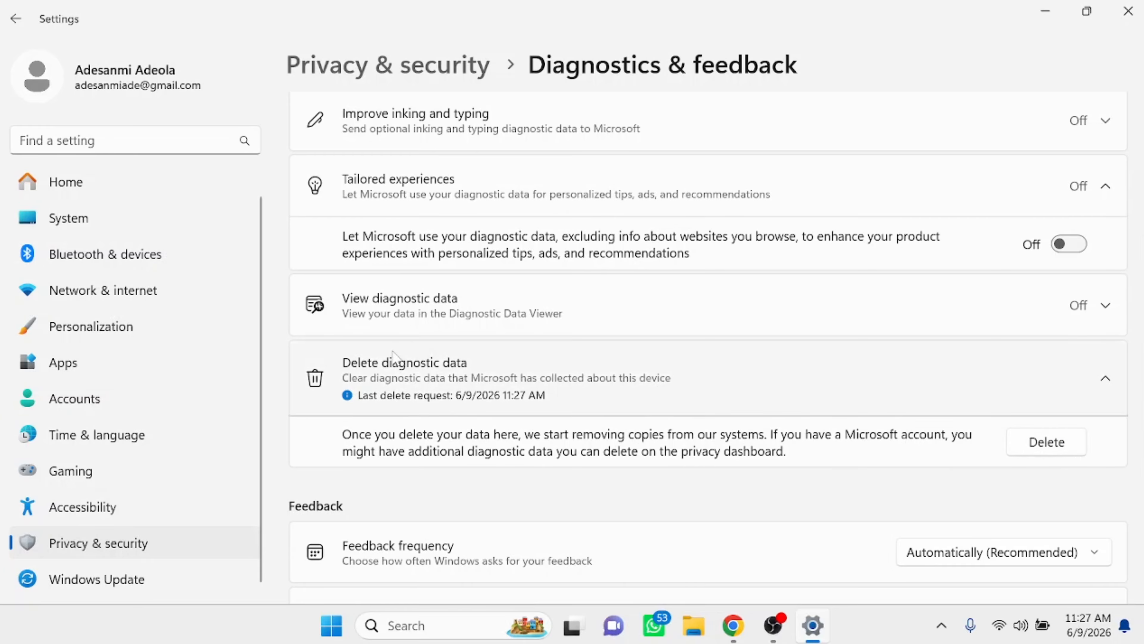
left_click(394, 360)
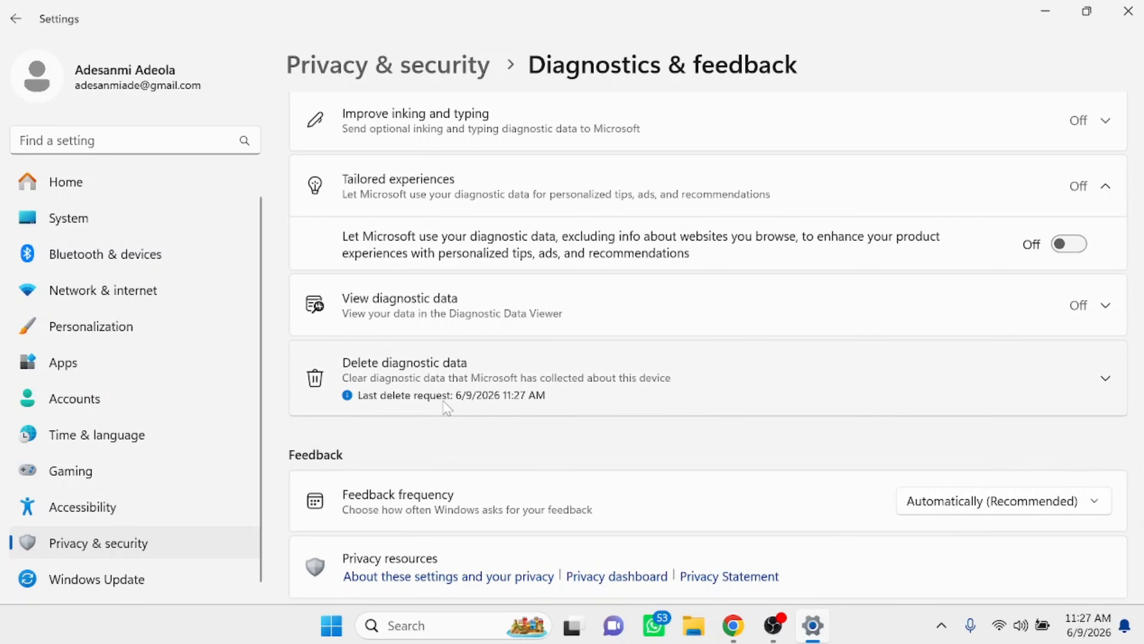
left_click(1102, 383)
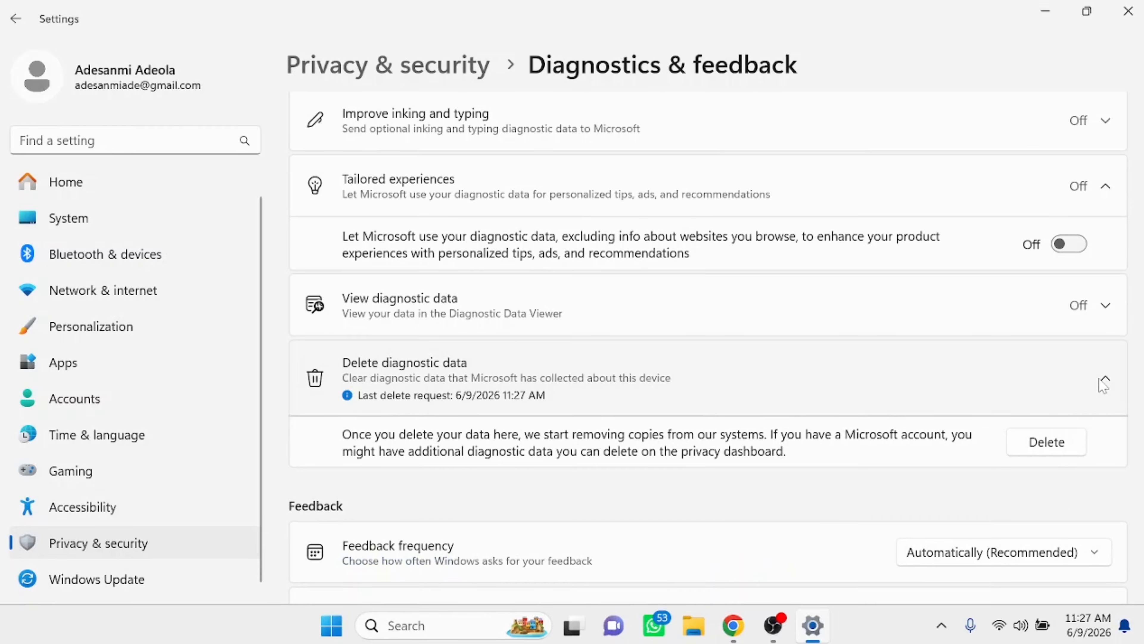
Turn off storing activity history on this device in the Activity history privacy settings
left_click(426, 73)
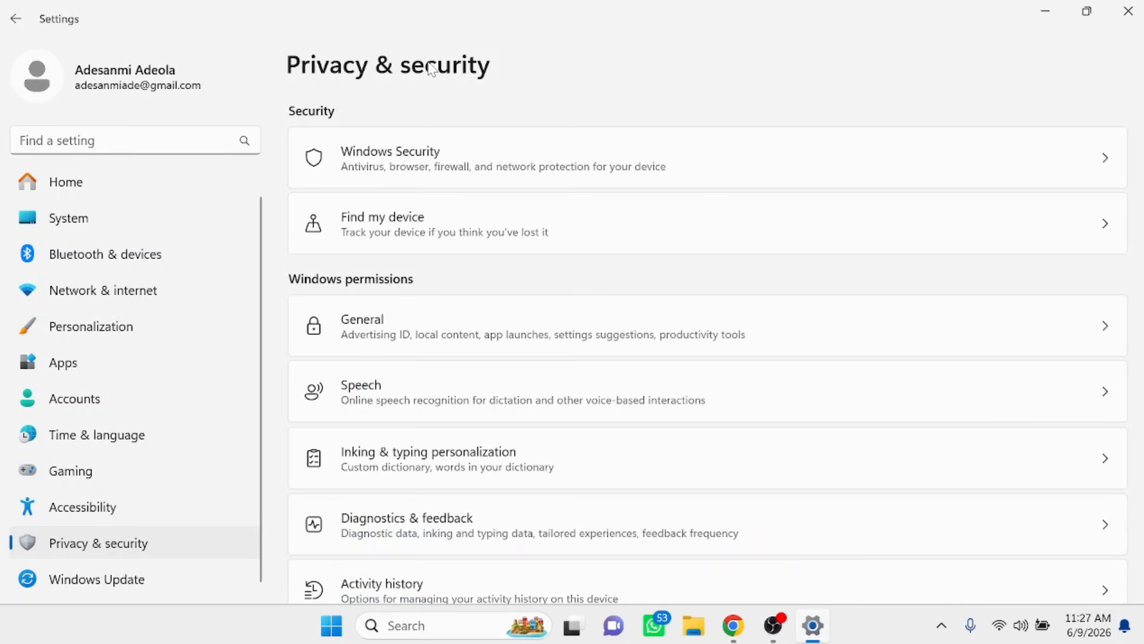
scroll(717, 374, "down", 5)
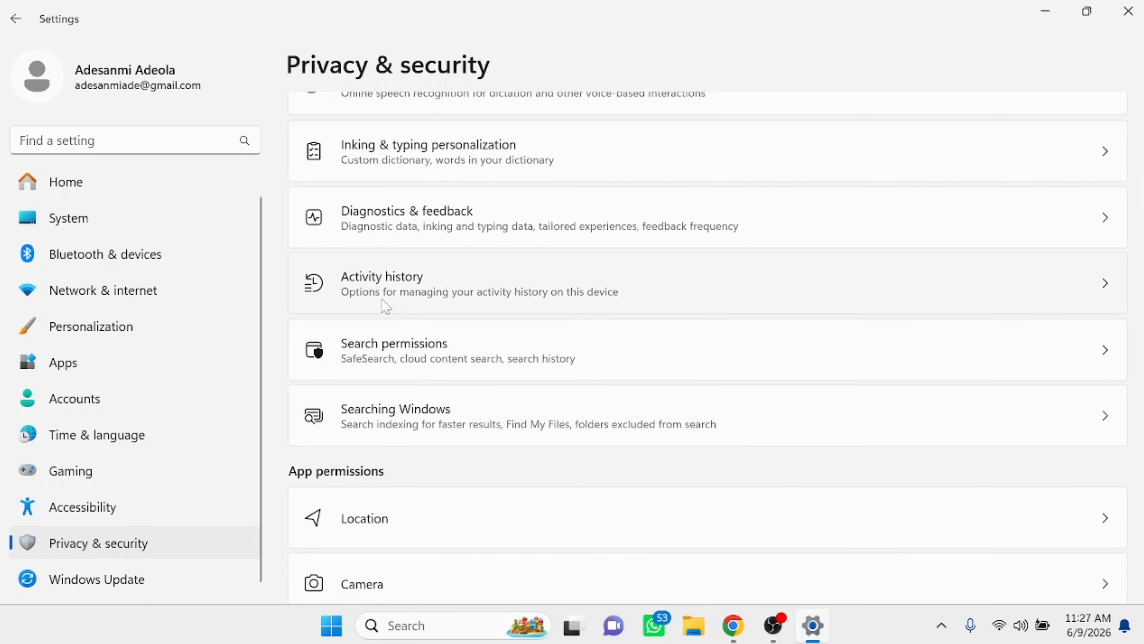
left_click(405, 288)
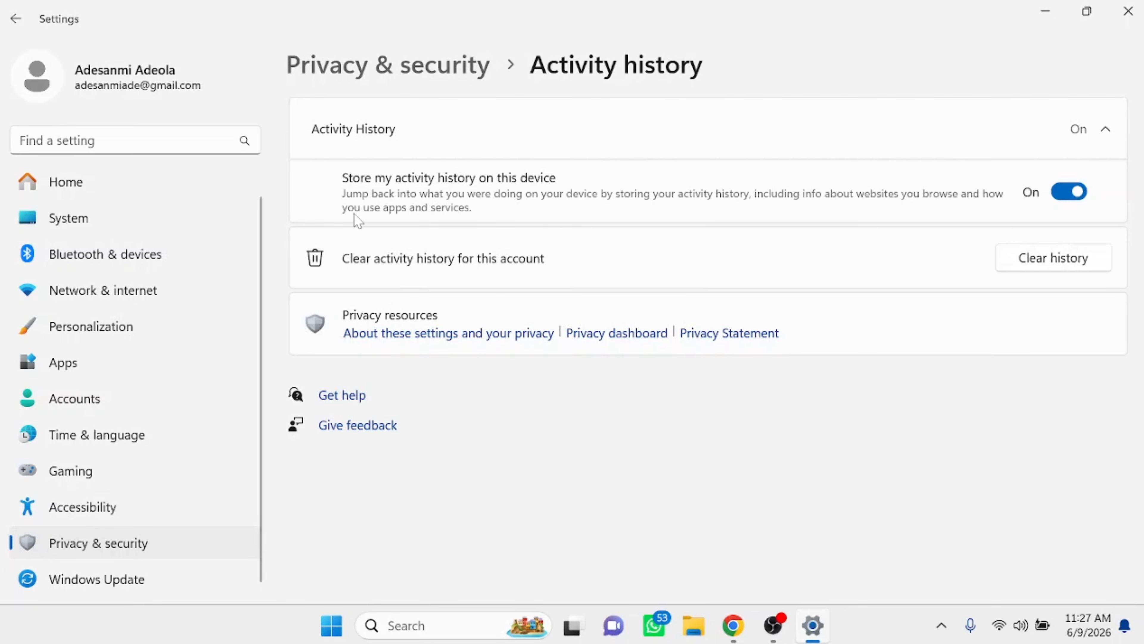
left_click(1075, 196)
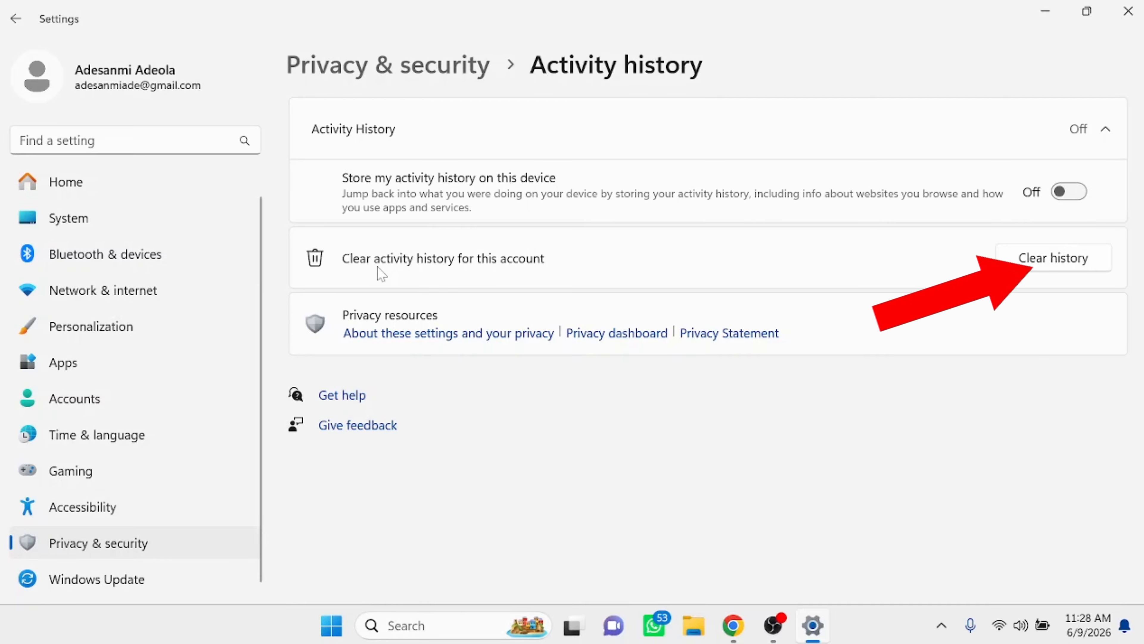
Clear the activity history for this account and minimize the Settings window
left_click(1049, 262)
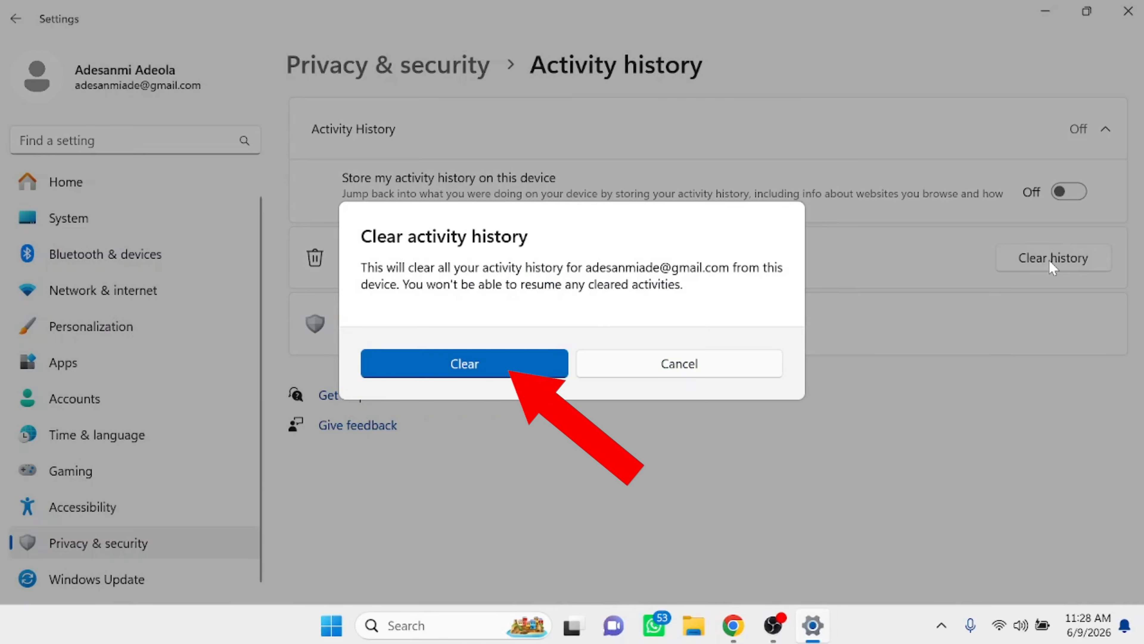
left_click(470, 365)
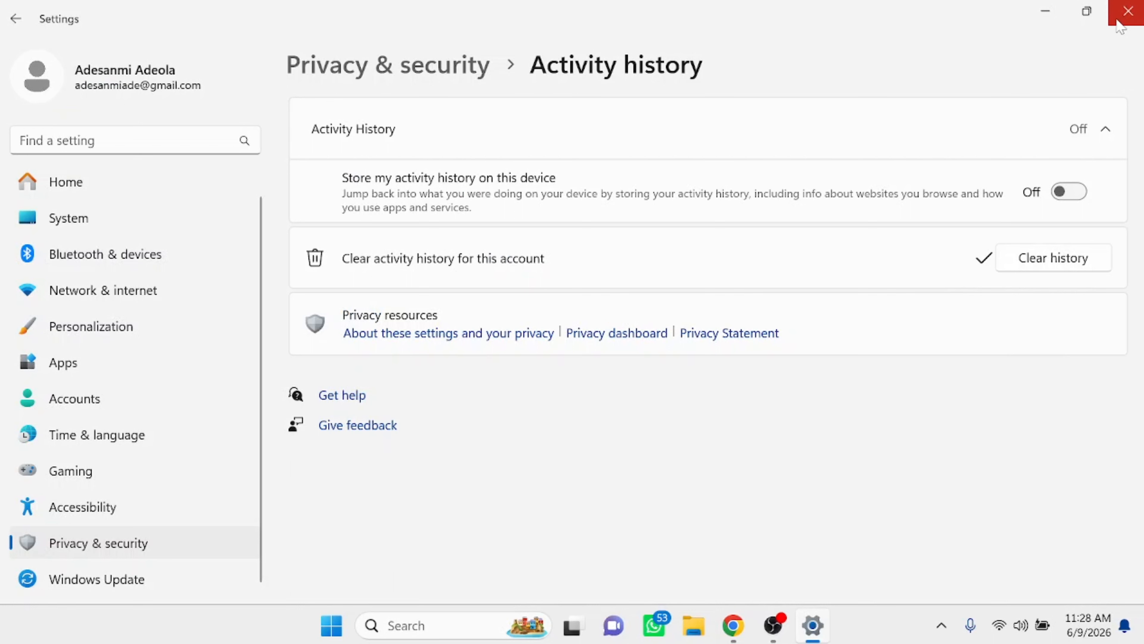
left_click(1047, 18)
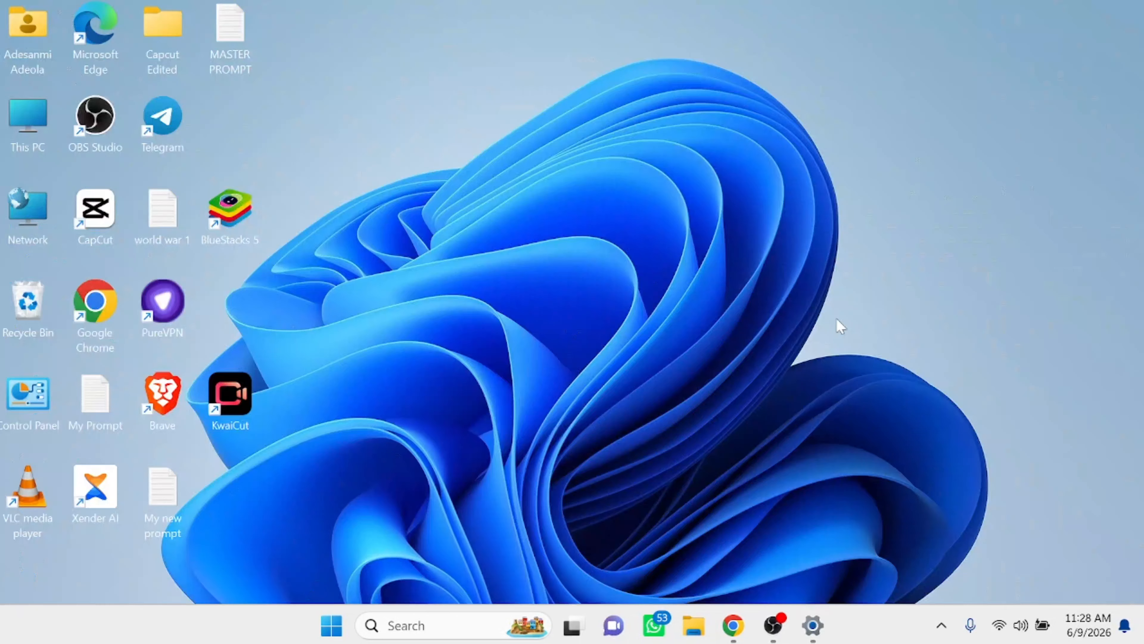